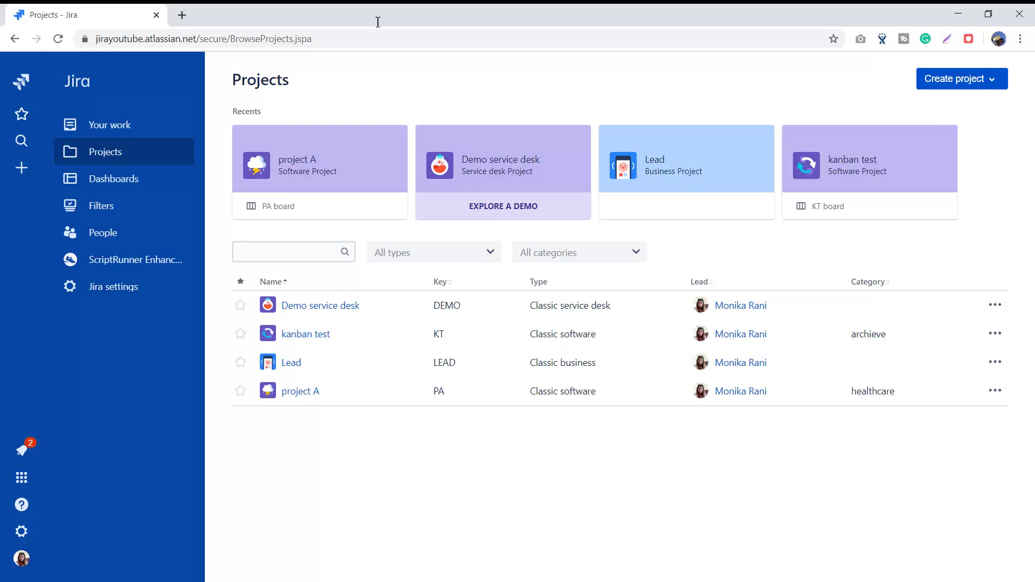
Open Jira's issue search from Filters, listing all 29 issues newest first
click(107, 211)
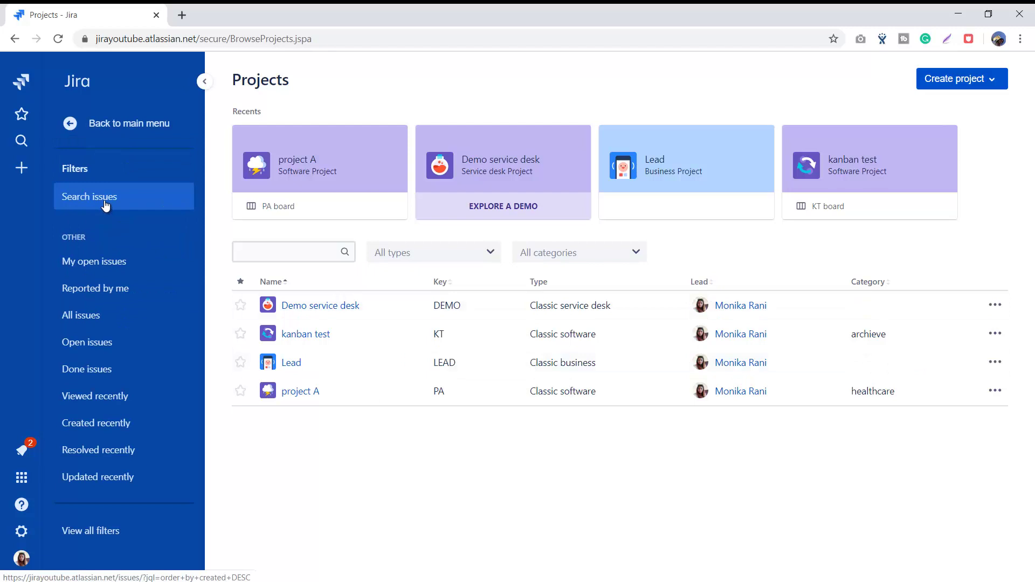
click(105, 203)
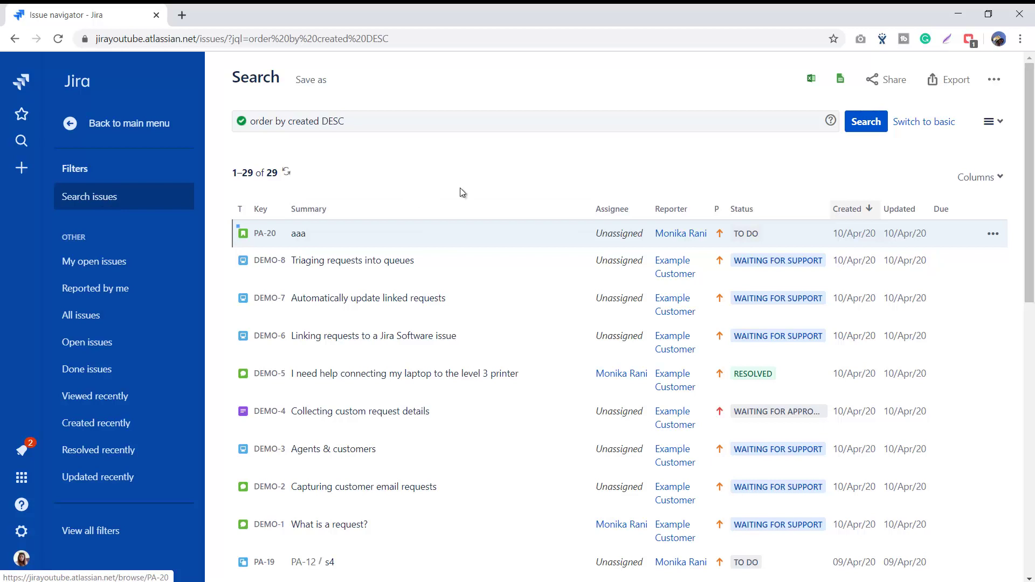
In basic search, filter issues to project A and a single assignee, leaving 13 results
click(900, 127)
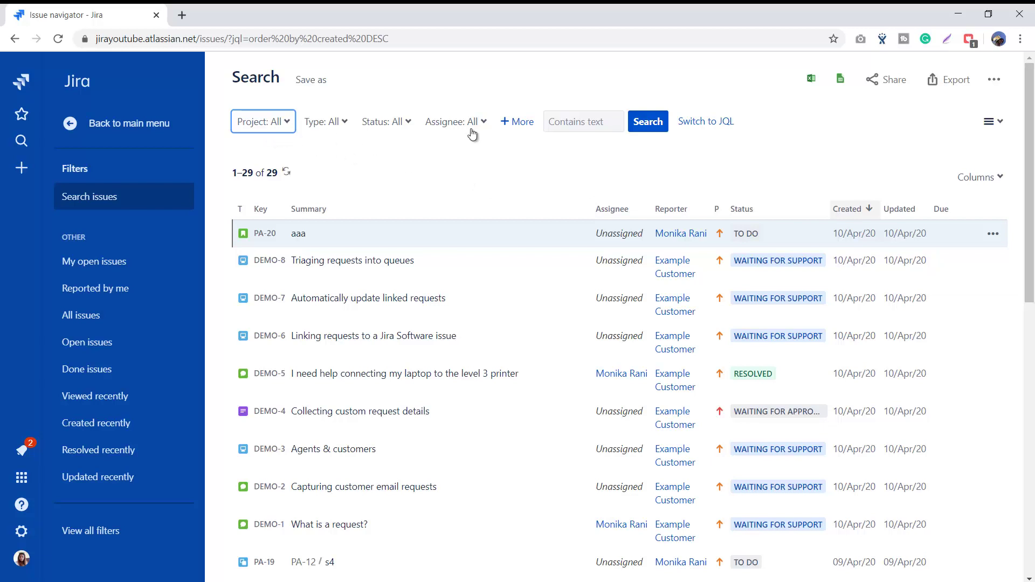
click(263, 122)
click(247, 275)
click(427, 95)
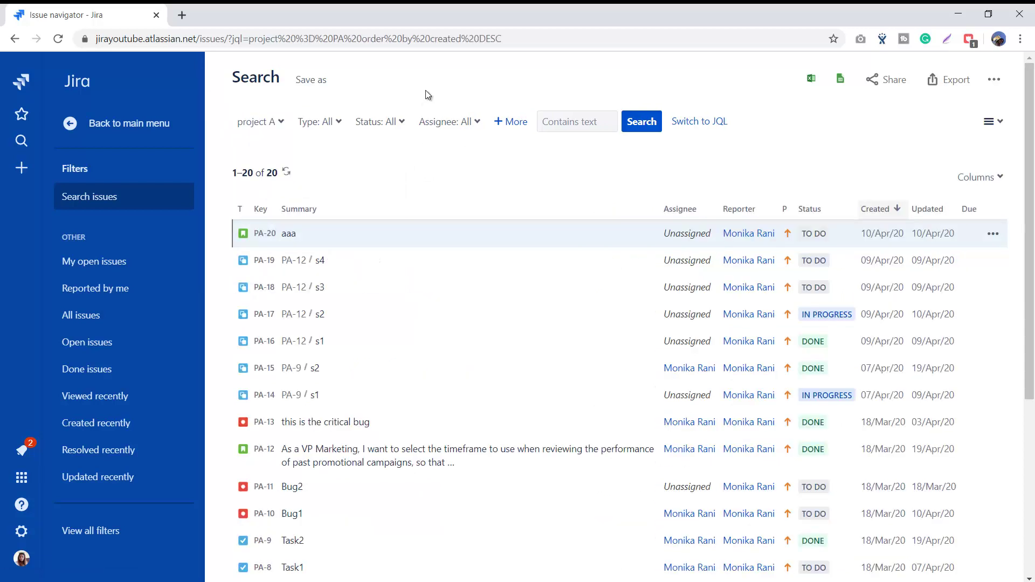
click(442, 121)
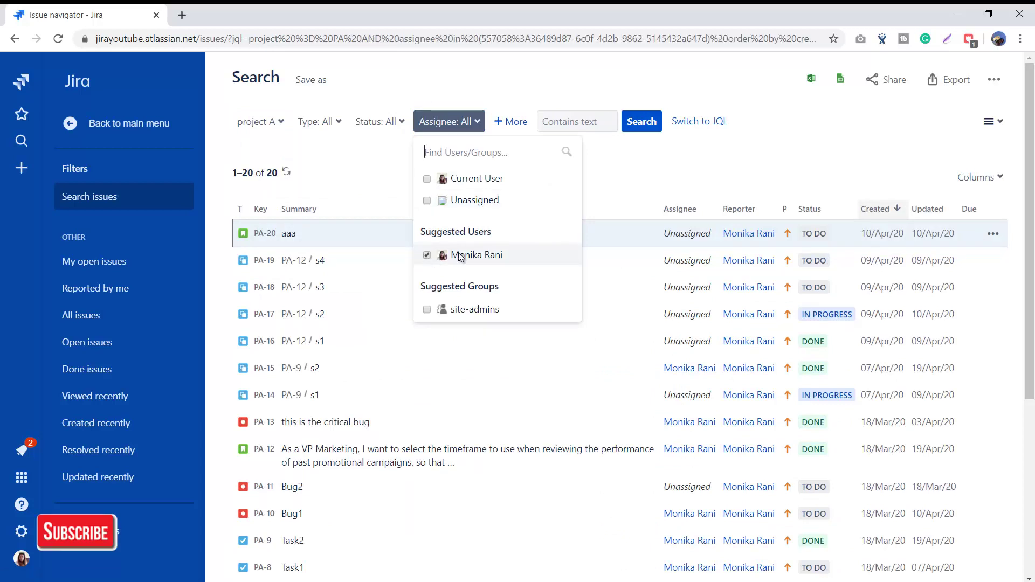
click(814, 141)
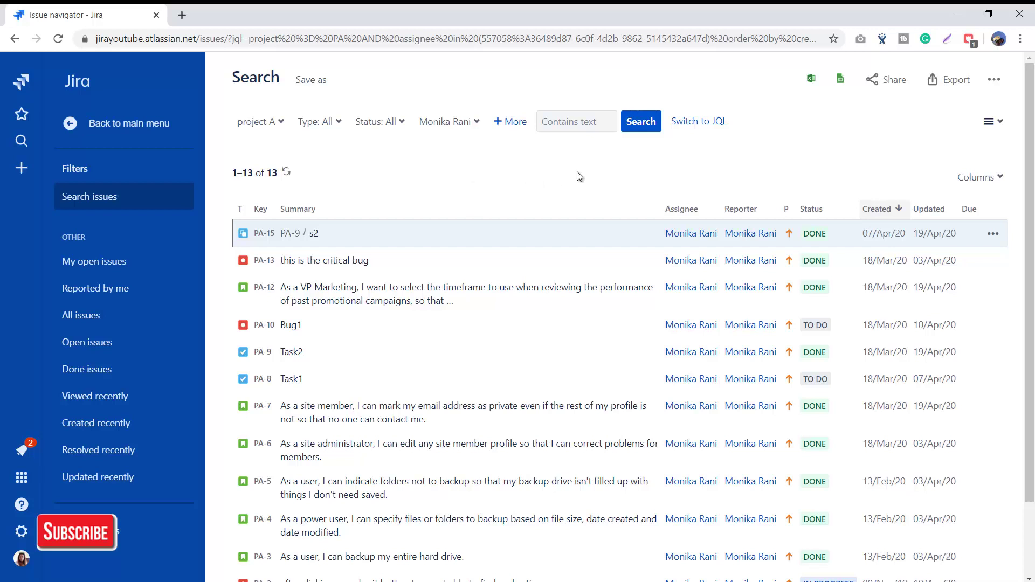
click(700, 122)
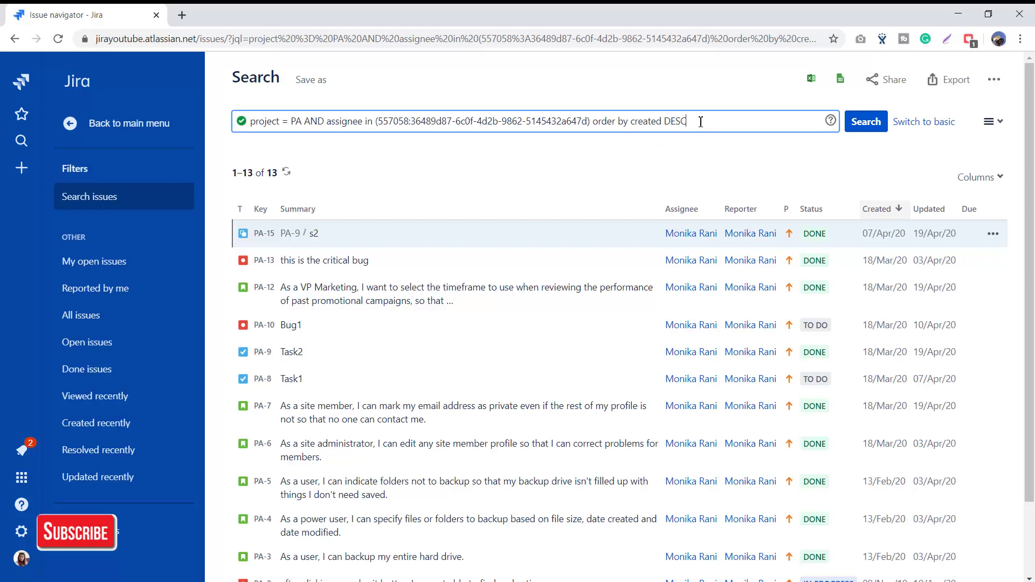
drag(696, 122, 258, 139)
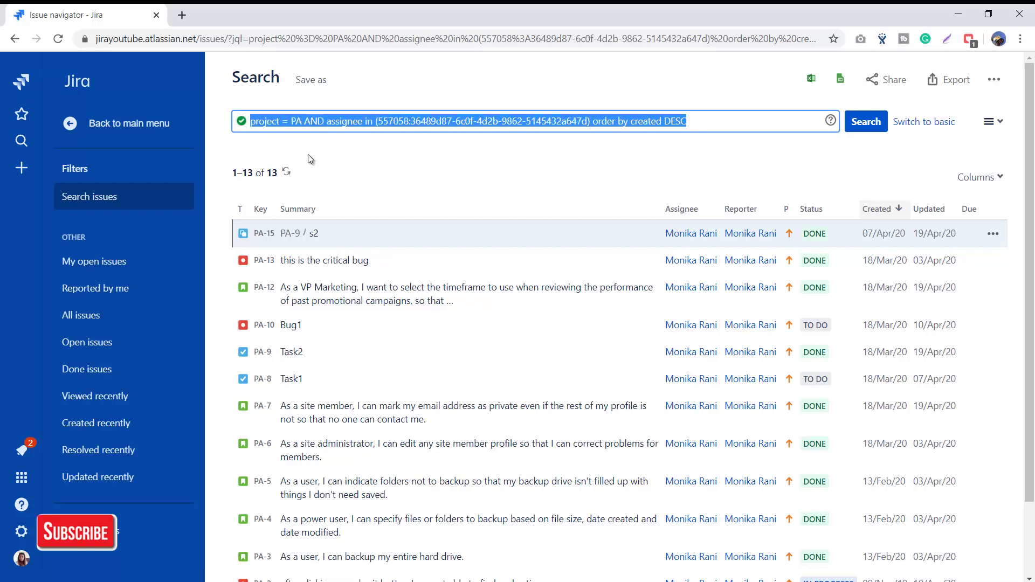
click(364, 156)
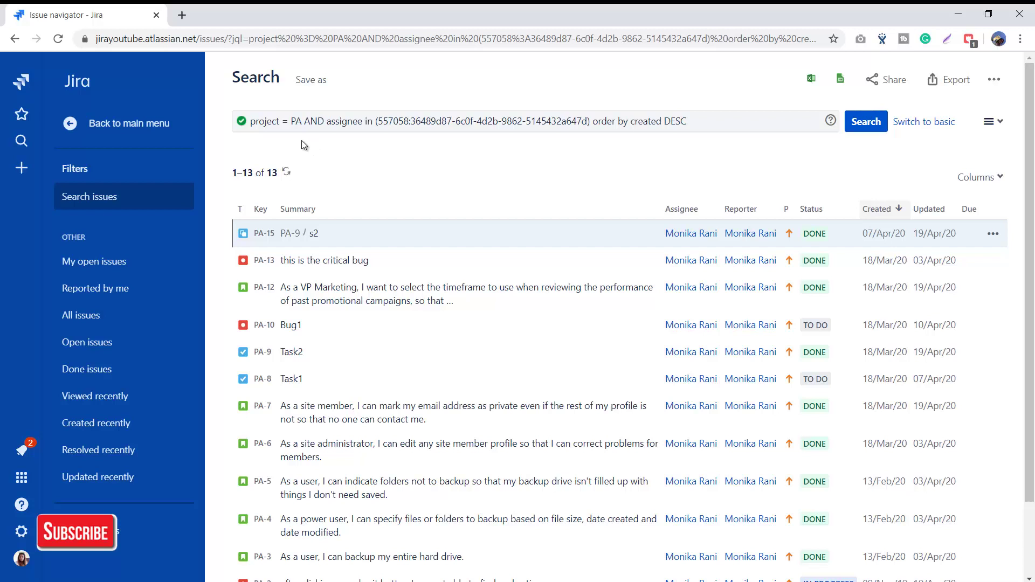
drag(304, 122, 250, 122)
double_click(264, 122)
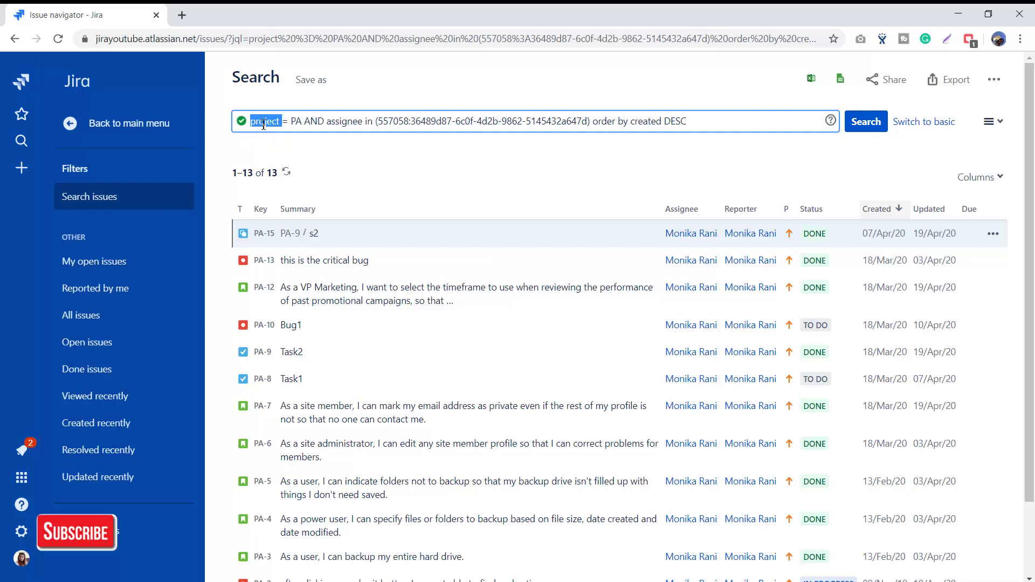
double_click(286, 122)
double_click(296, 122)
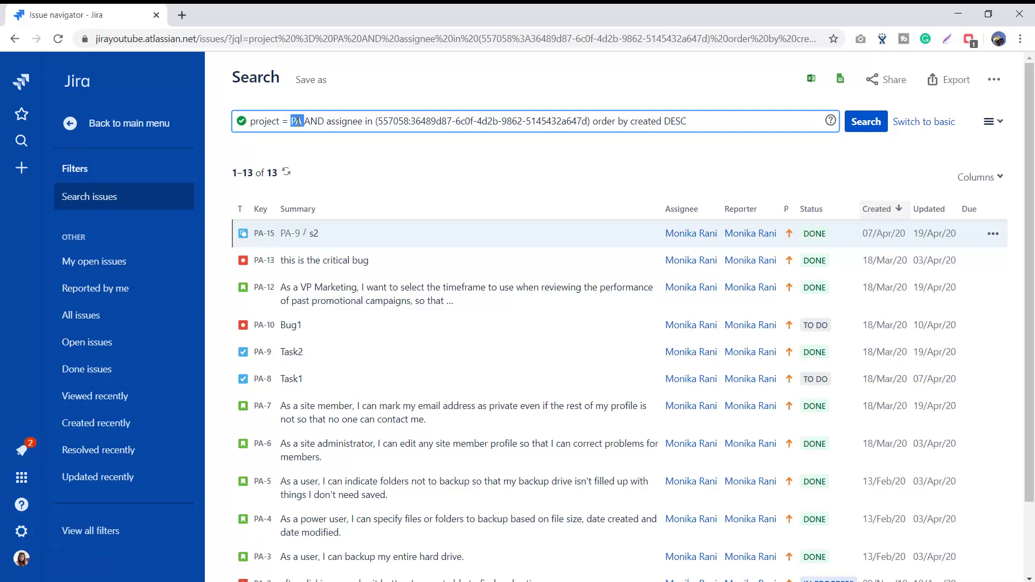
drag(305, 125, 253, 125)
click(313, 123)
double_click(316, 124)
click(336, 123)
drag(302, 124, 250, 124)
drag(326, 124, 702, 123)
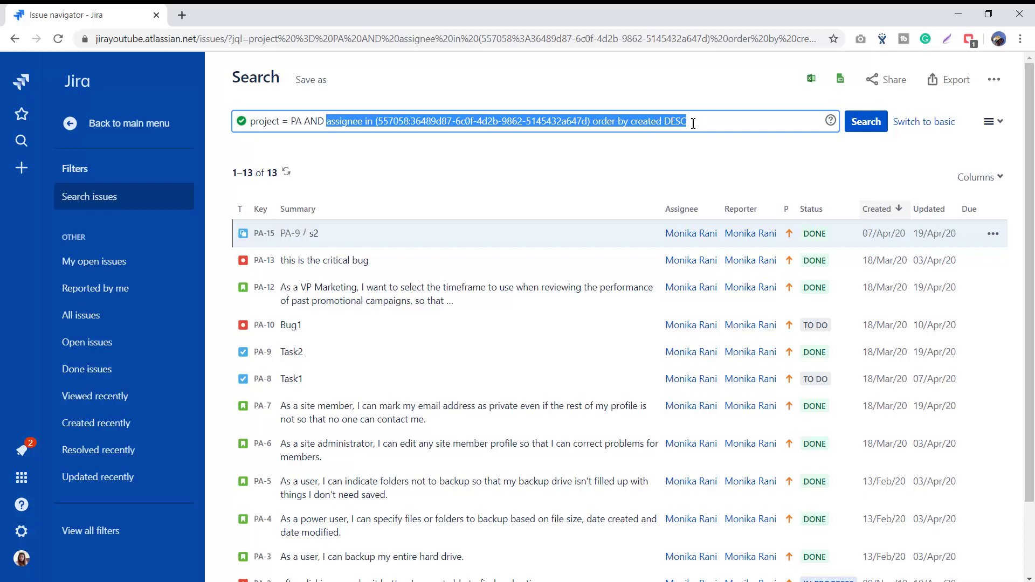
click(402, 162)
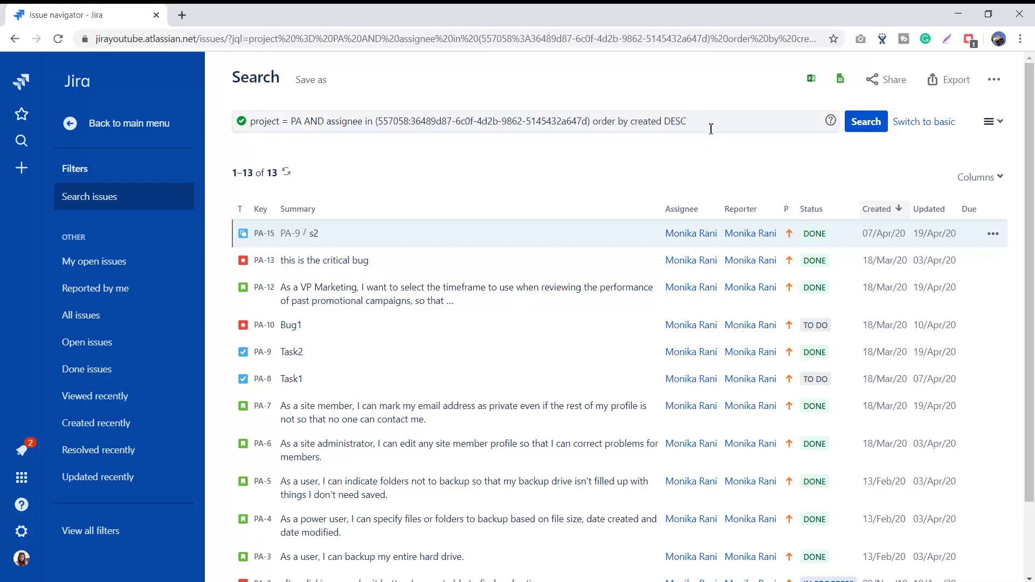
Erase the existing JQL query and start a new one with 'proje'
drag(708, 126, 313, 127)
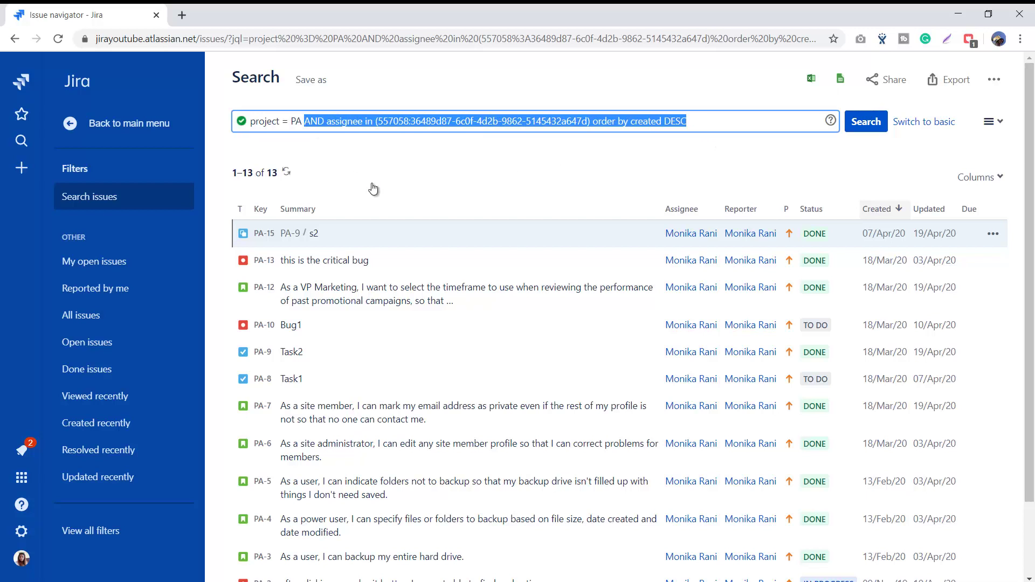
key(BackSpace)
key(BackSpace)
key(BackSpace)
key(BackSpace)
key(BackSpace)
key(BackSpace)
key(BackSpace)
key(BackSpace)
key(BackSpace)
key(BackSpace)
key(BackSpace)
key(BackSpace)
key(BackSpace)
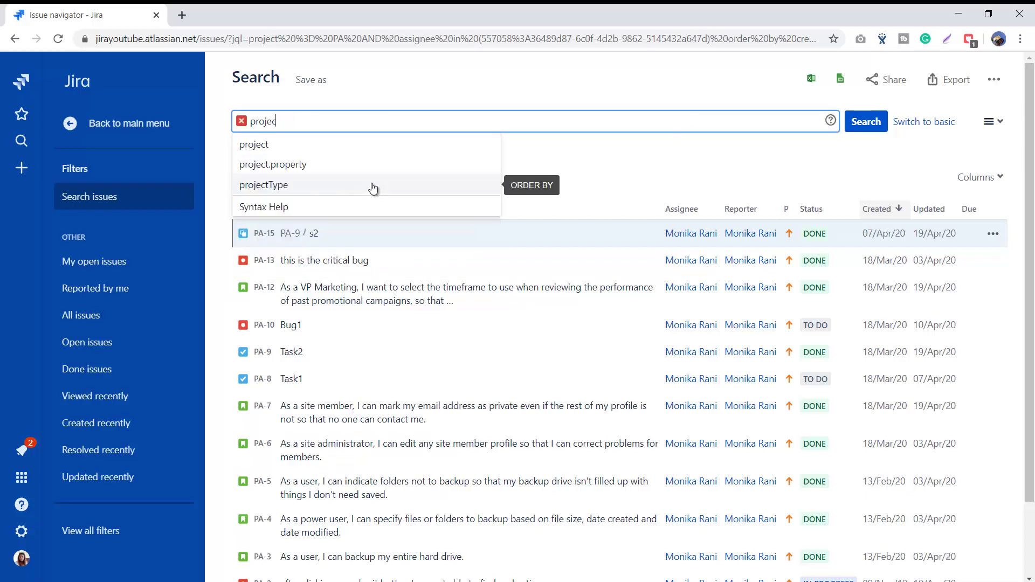
key(BackSpace)
text(proje)
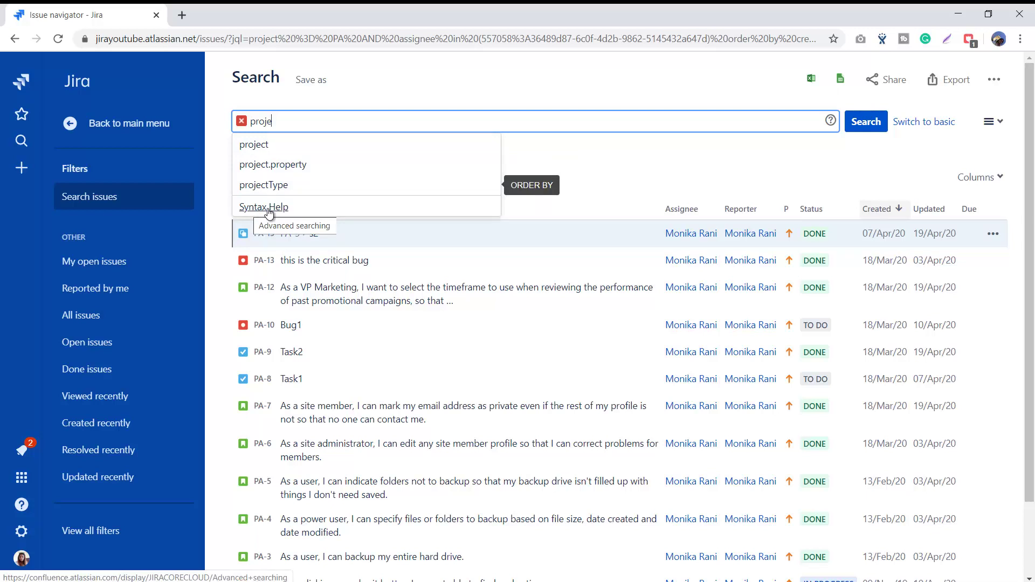
Open the JQL Syntax Help article in a new browser tab
right_click(269, 214)
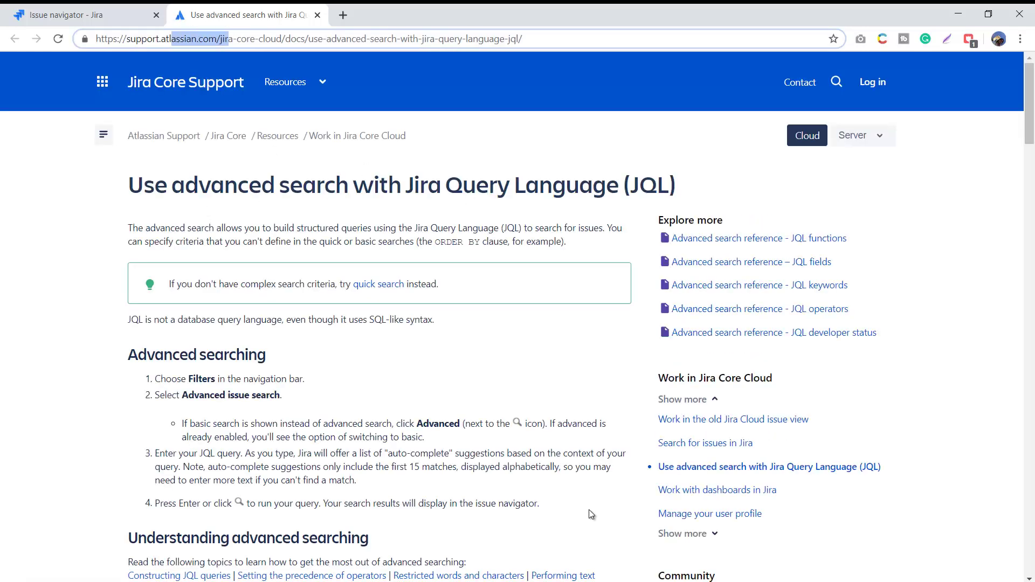
click(25, 244)
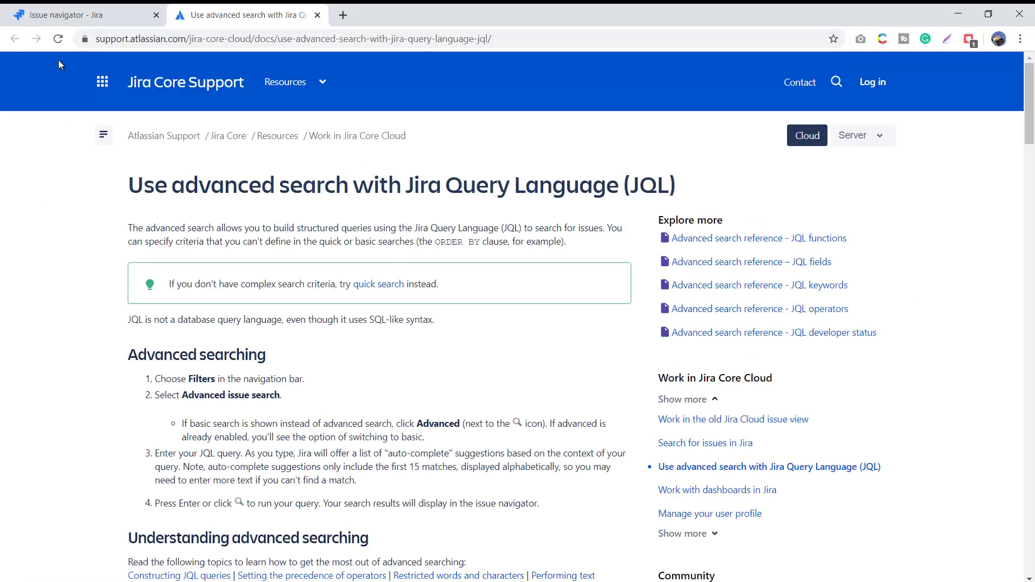
Back in Jira, build the JQL clause project = "project A" using autocomplete
click(67, 16)
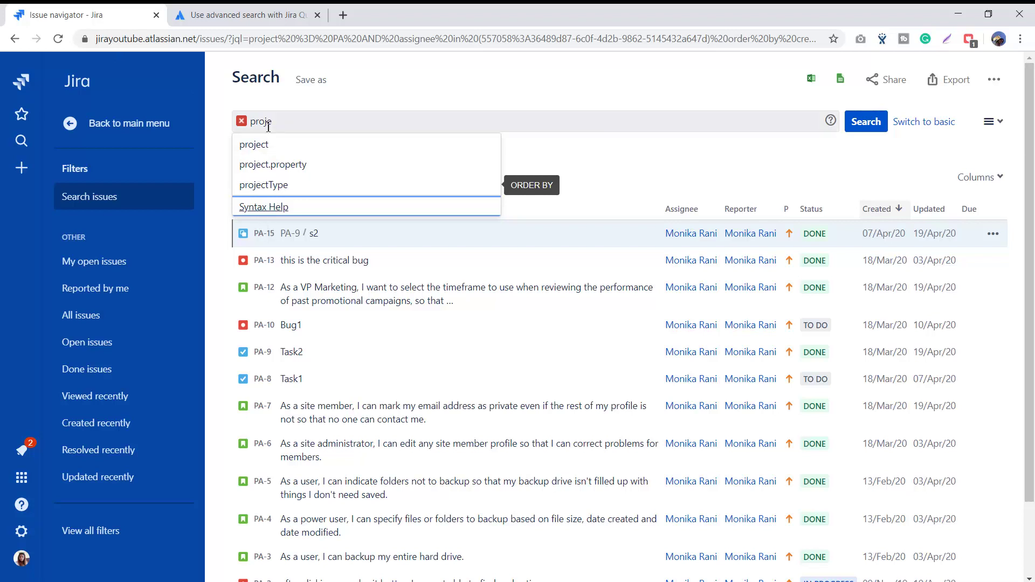
click(258, 144)
key(BackSpace)
key(BackSpace)
key(BackSpace)
key(BackSpace)
key(BackSpace)
key(BackSpace)
key(BackSpace)
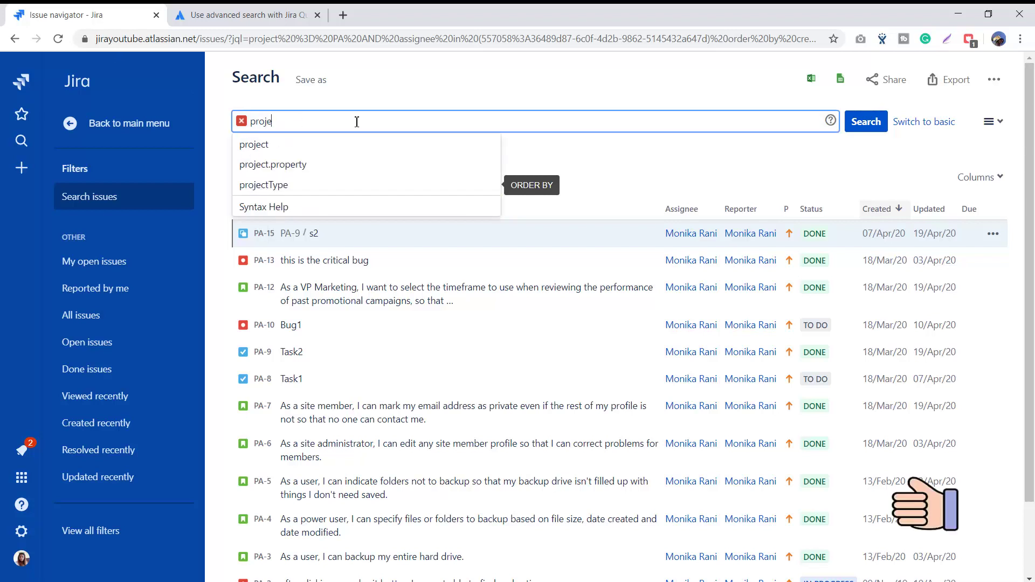
click(251, 144)
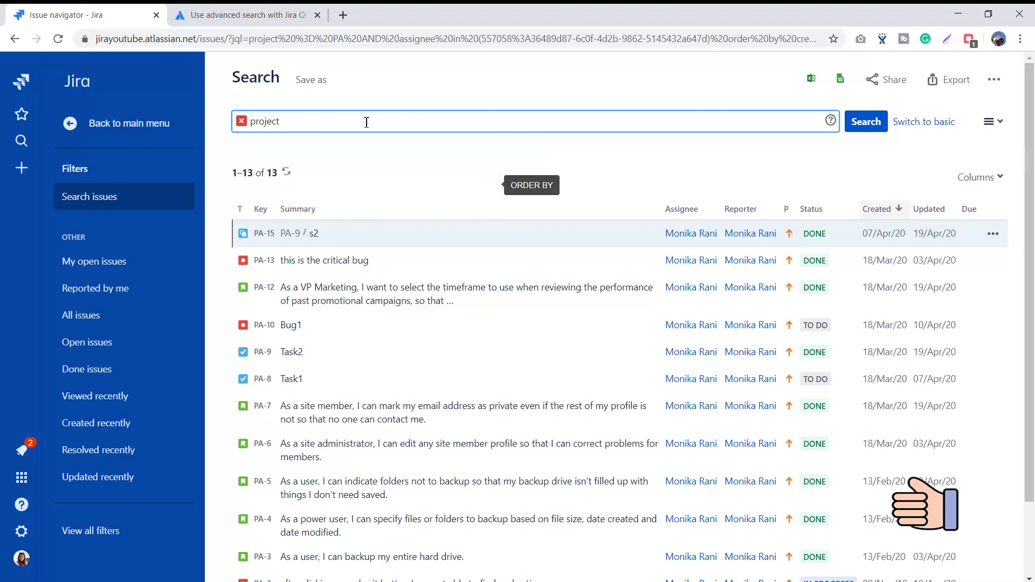
text(=)
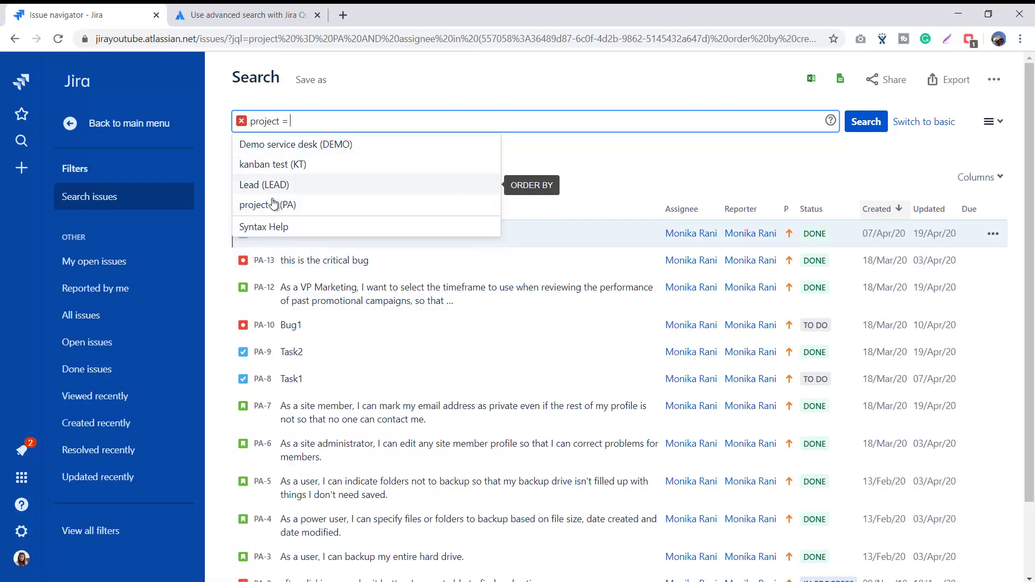
click(262, 209)
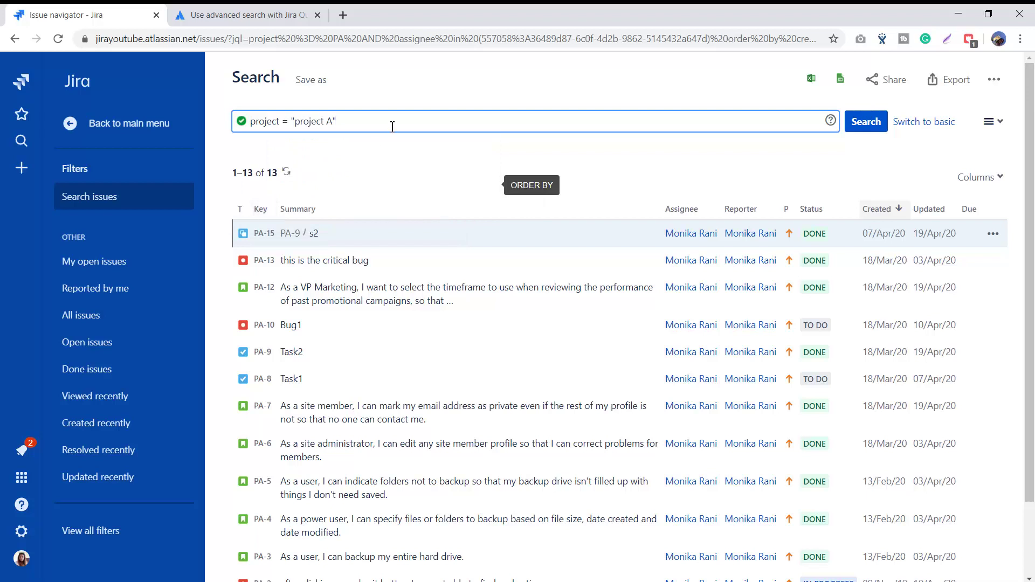
click(241, 123)
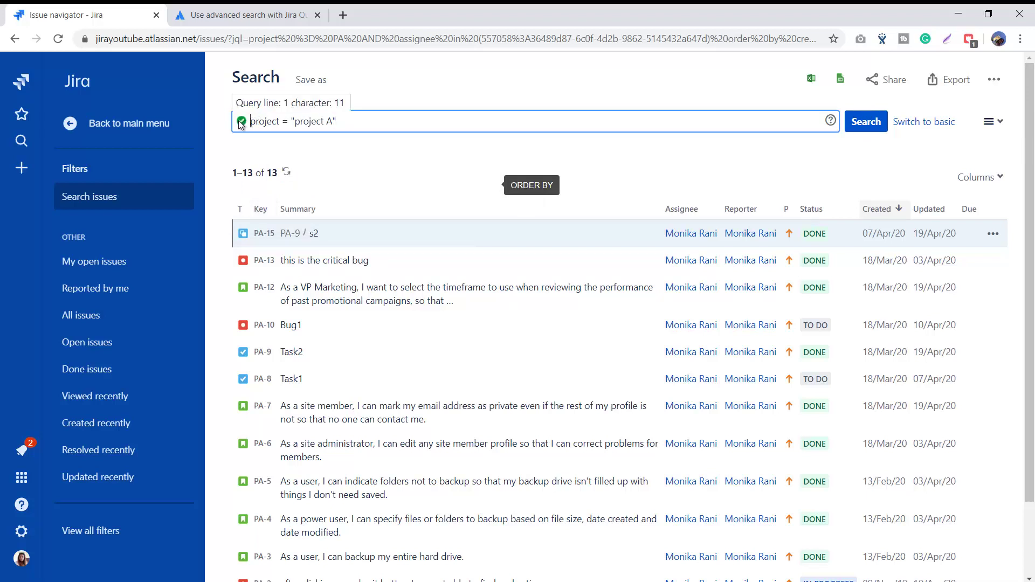
Append AND assignee = a chosen team member to the query
click(355, 125)
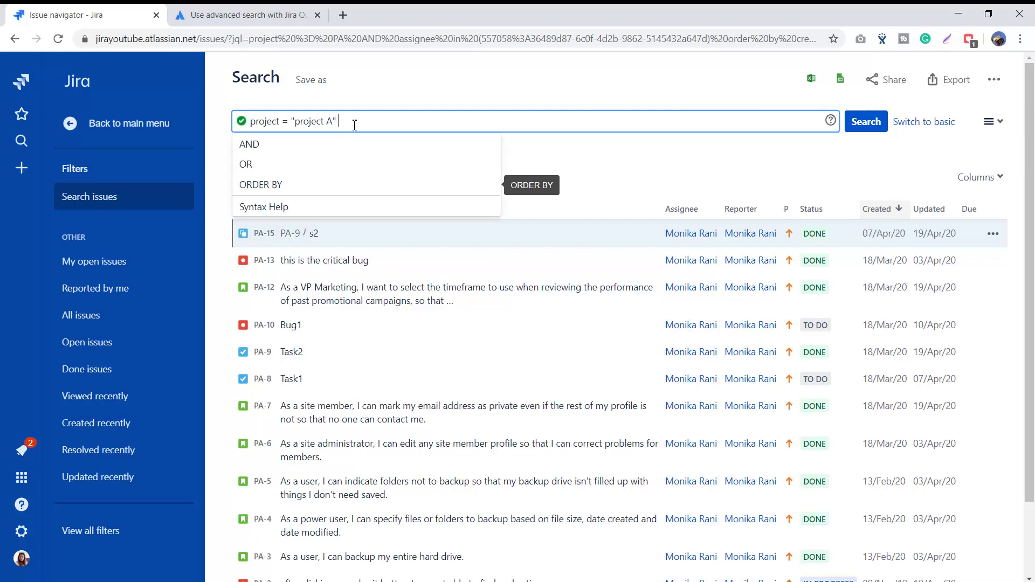
click(253, 145)
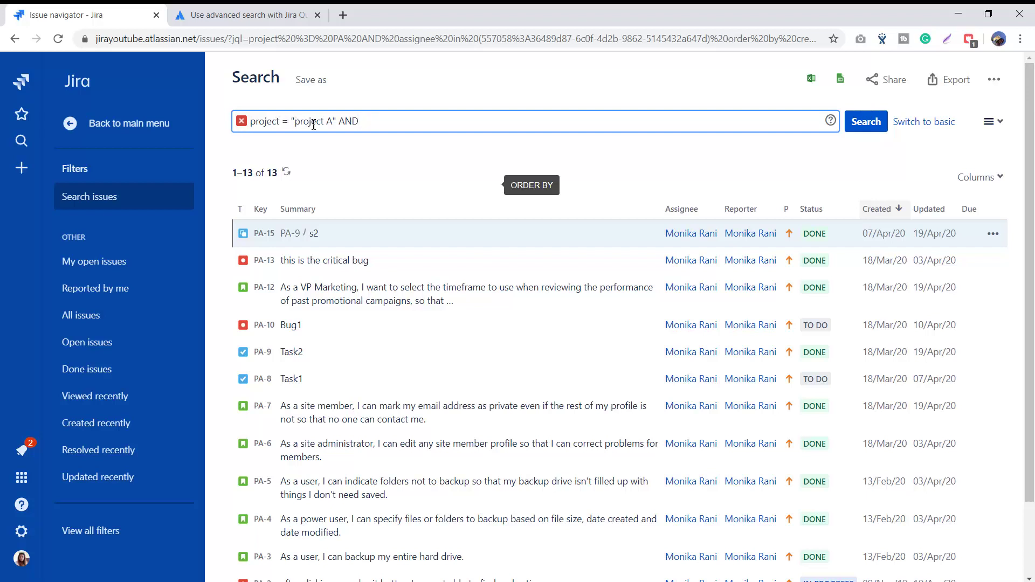
click(368, 126)
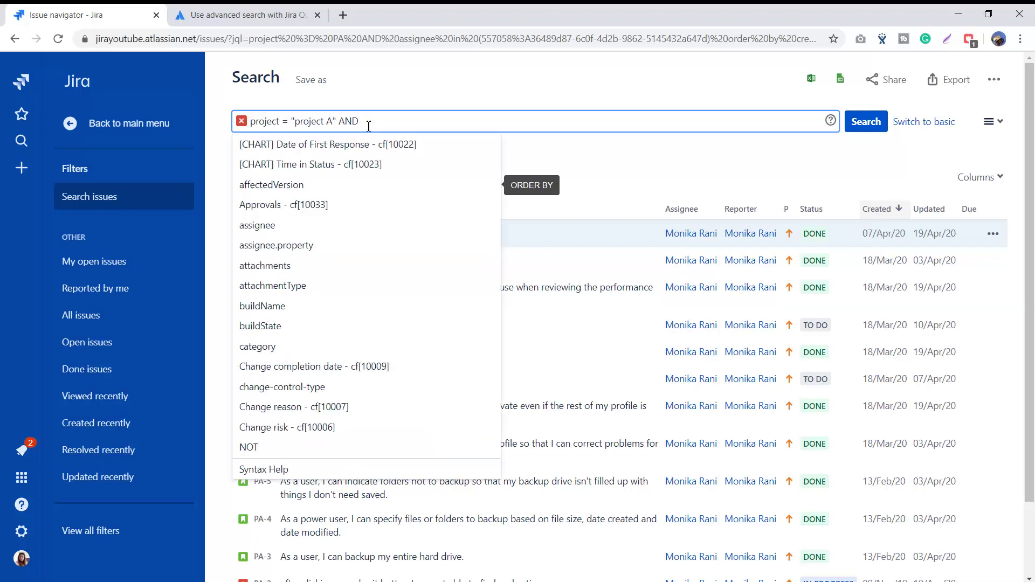
key(Down)
key(Down)
key(Down)
key(Down)
key(Down)
key(Down)
key(Up)
key(Return)
text(=)
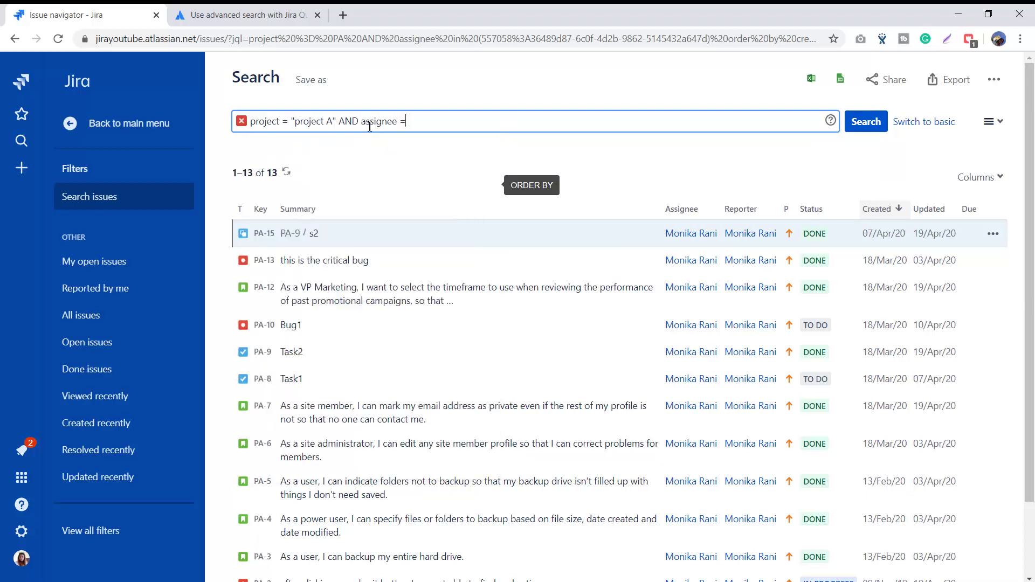
key(BackSpace)
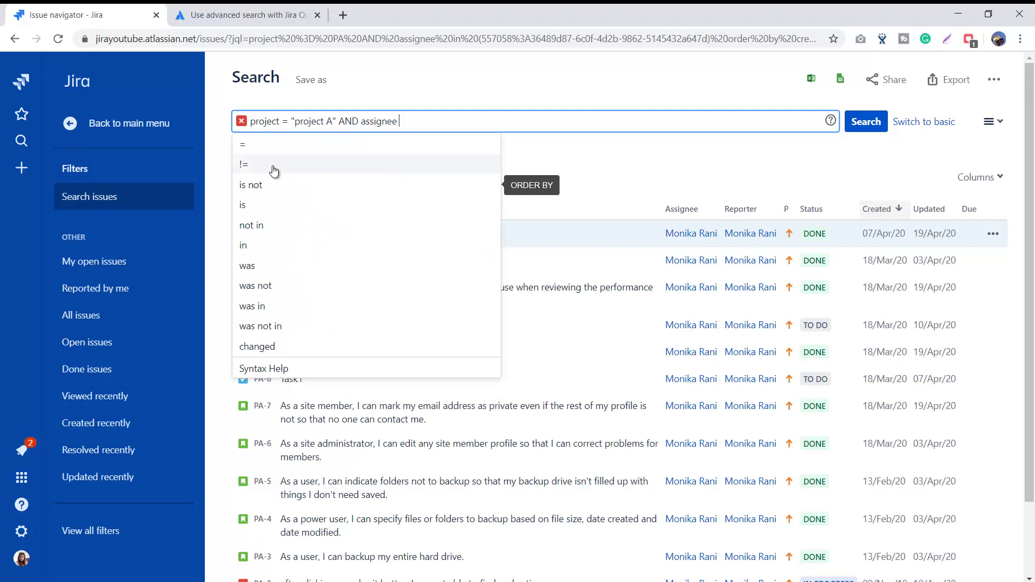
click(270, 144)
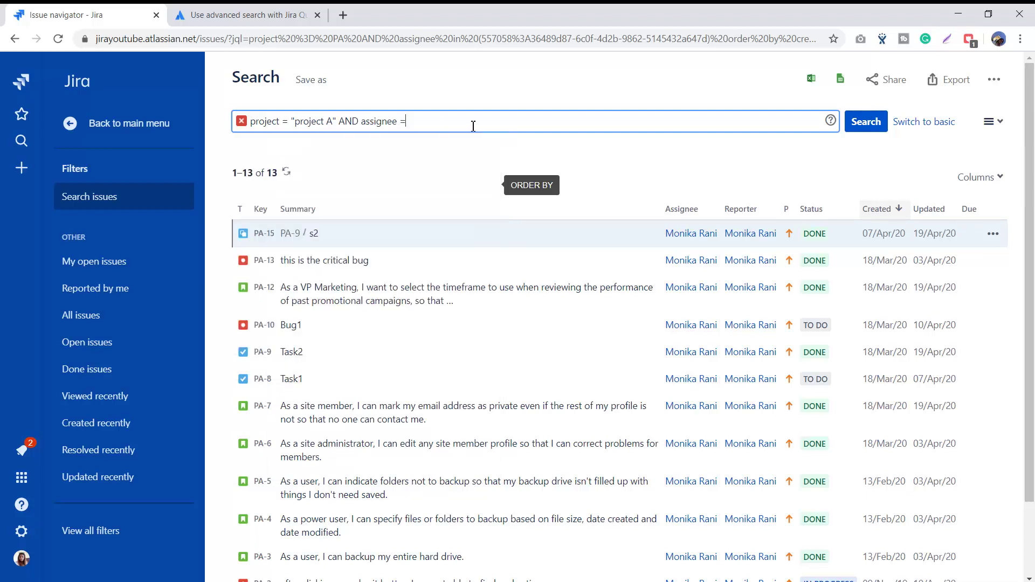
text(monika)
click(455, 142)
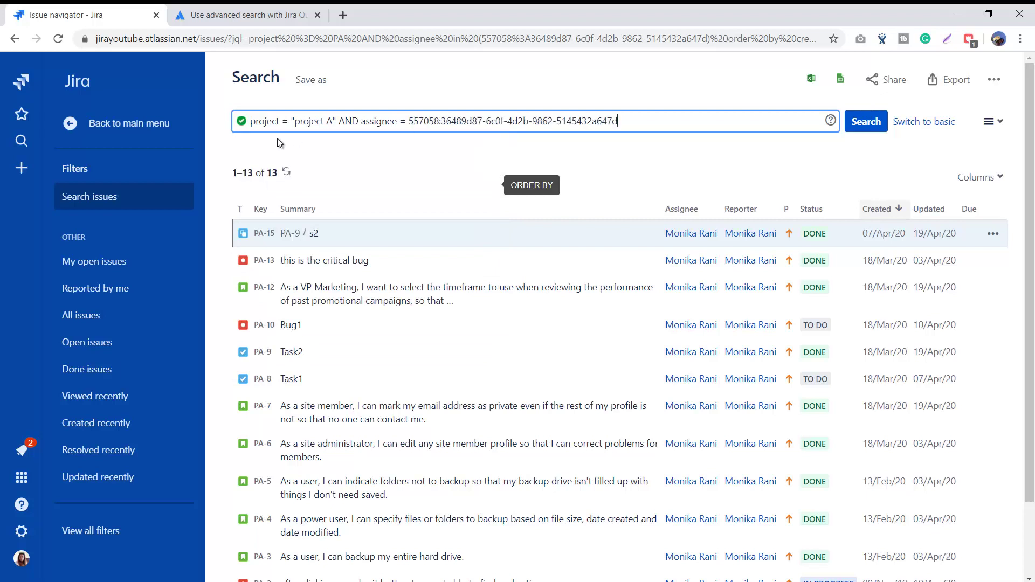
Run the search and scroll through the 13 matching issues
click(863, 122)
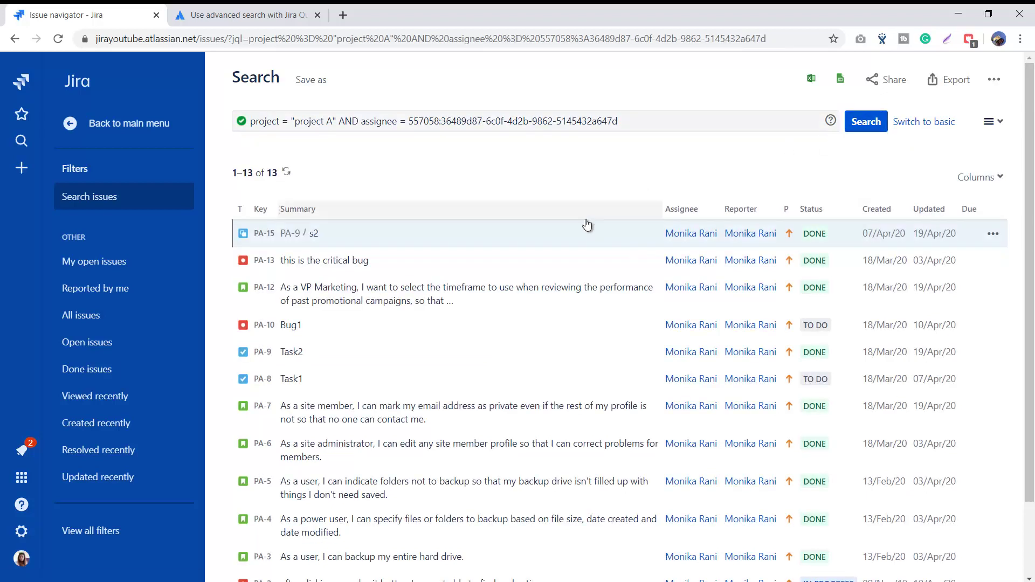
scroll(358, 455, down, 2)
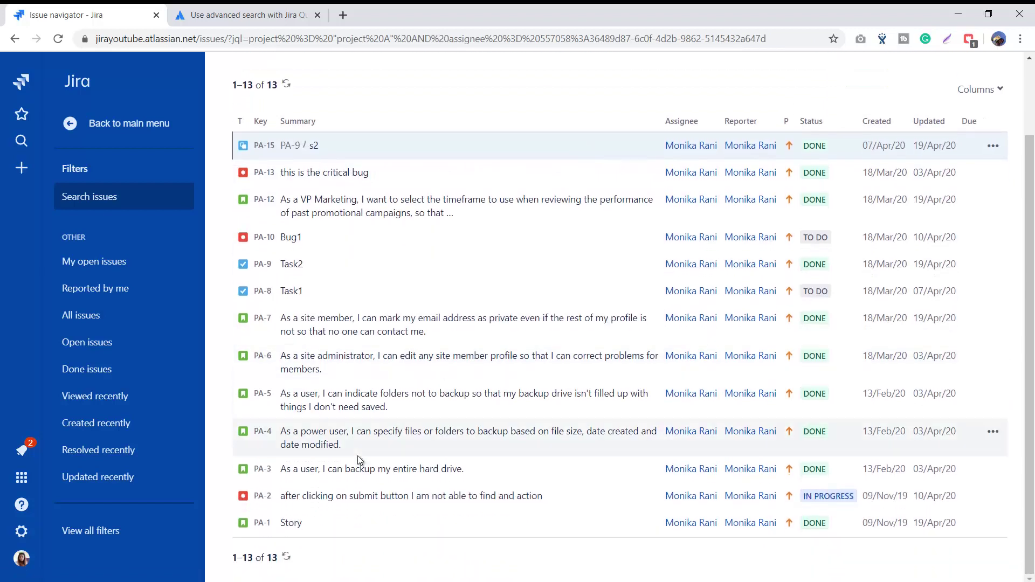
scroll(357, 455, up, 2)
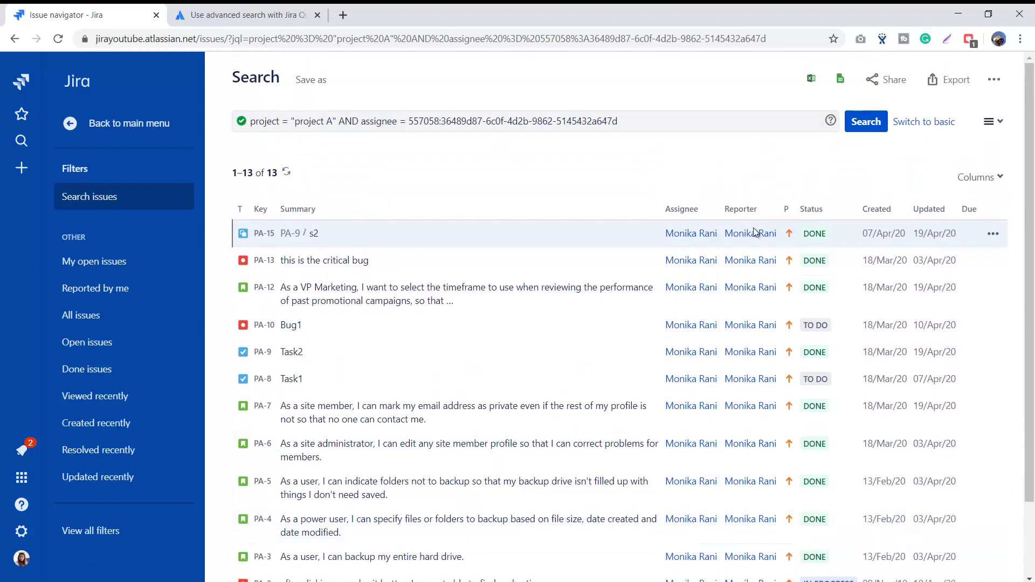
scroll(743, 541, down, 2)
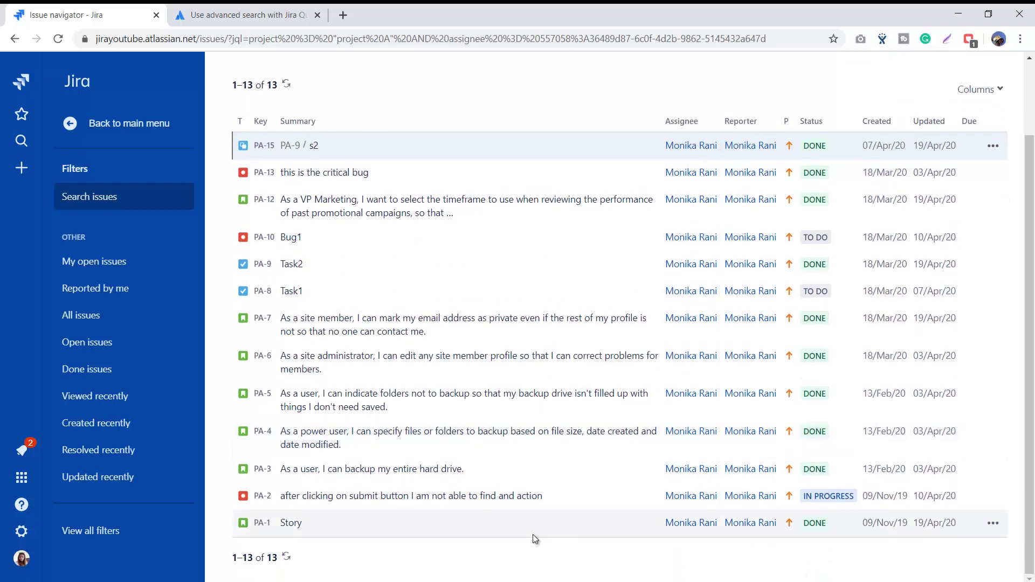
scroll(533, 538, up, 2)
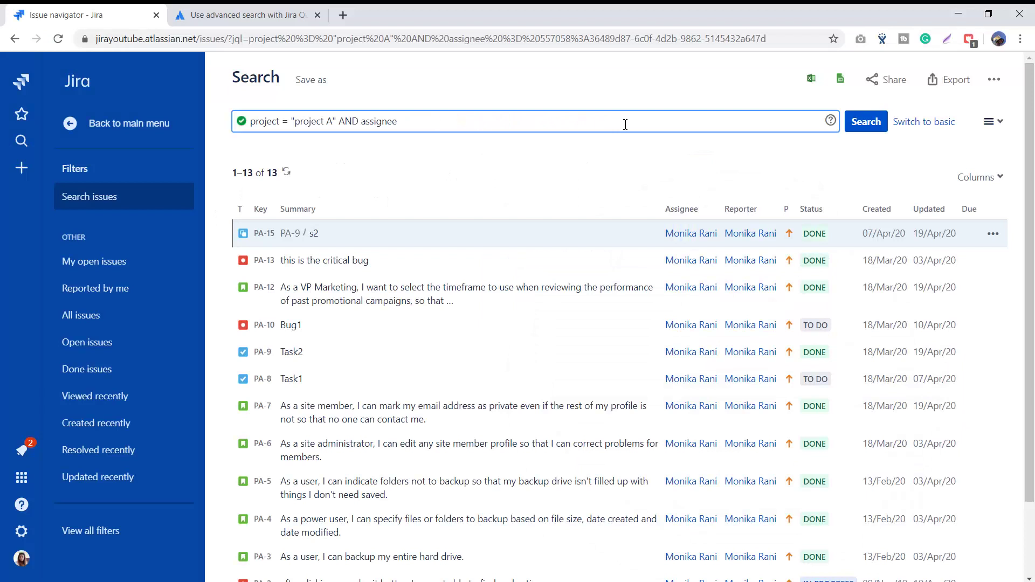
key(BackSpace)
key(BackSpace)
key(BackSpace)
key(BackSpace)
key(BackSpace)
key(BackSpace)
key(BackSpace)
key(BackSpace)
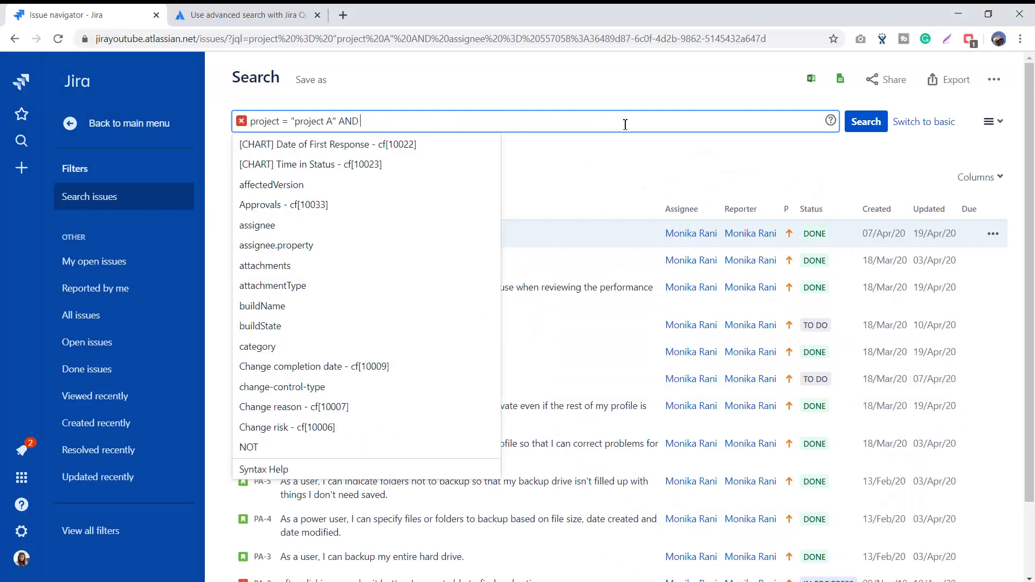
Change the clause to assignee is EMPTY and search, returning 7 unassigned issues
text(assignee)
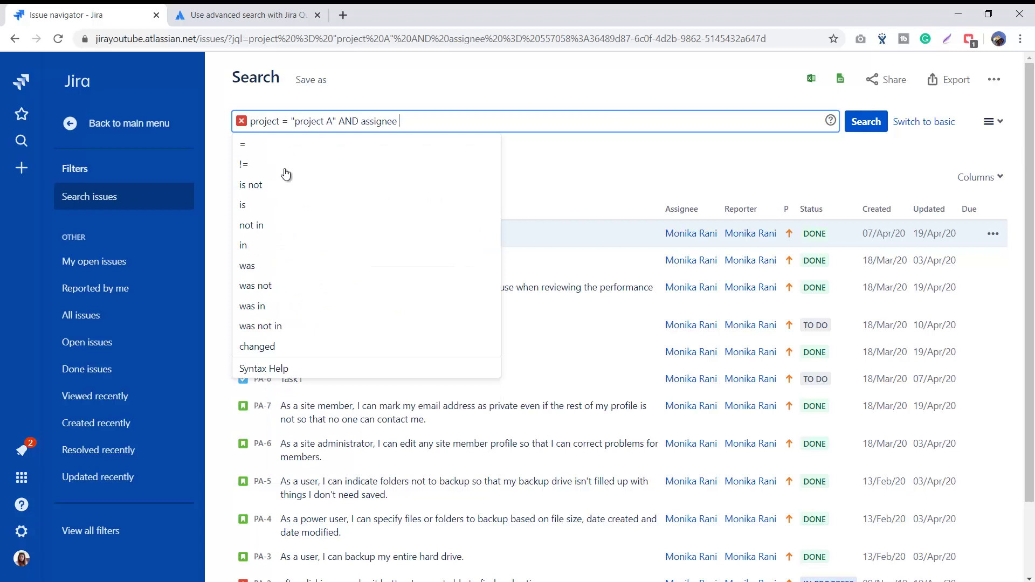
click(247, 205)
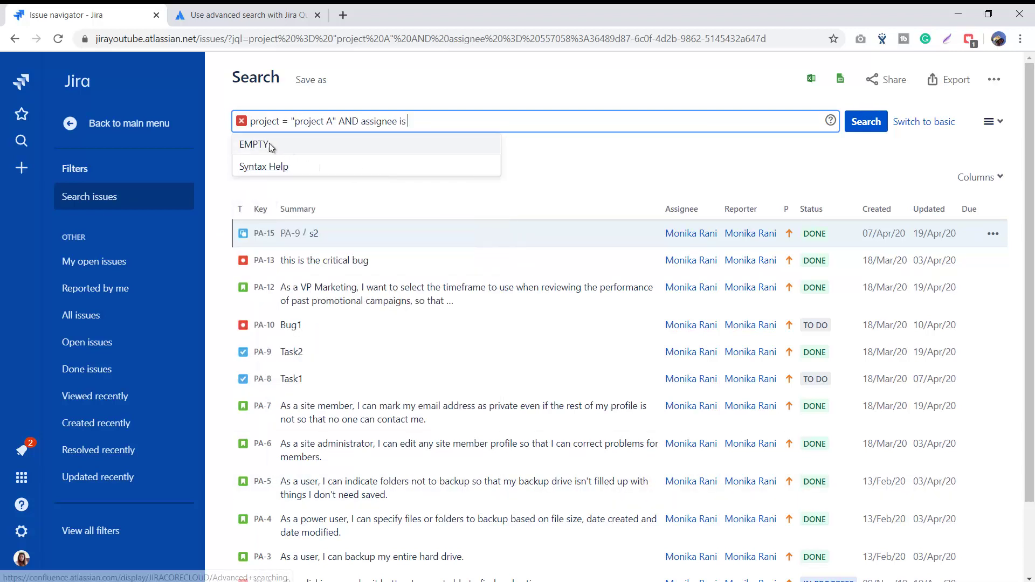
click(270, 144)
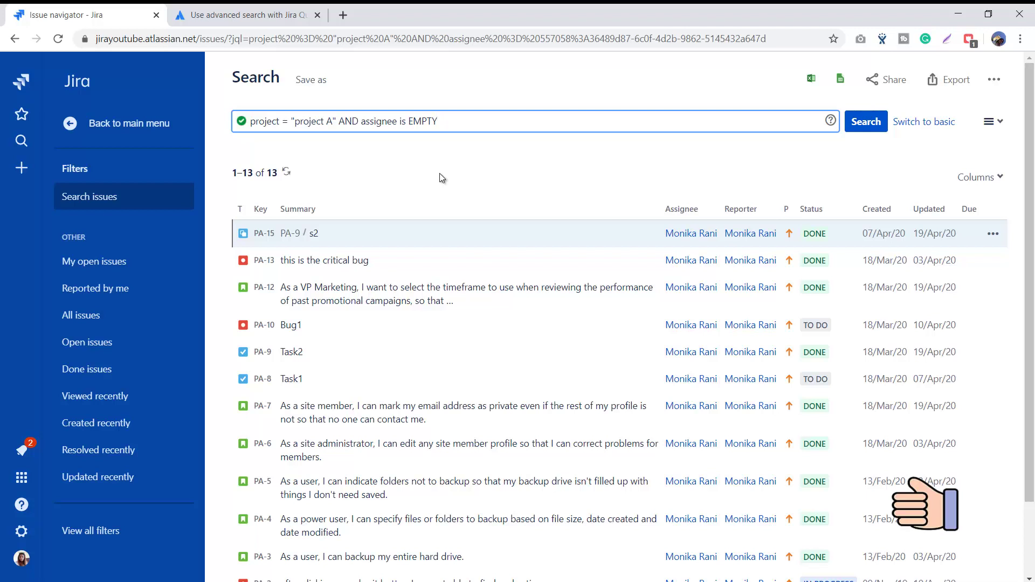
click(860, 124)
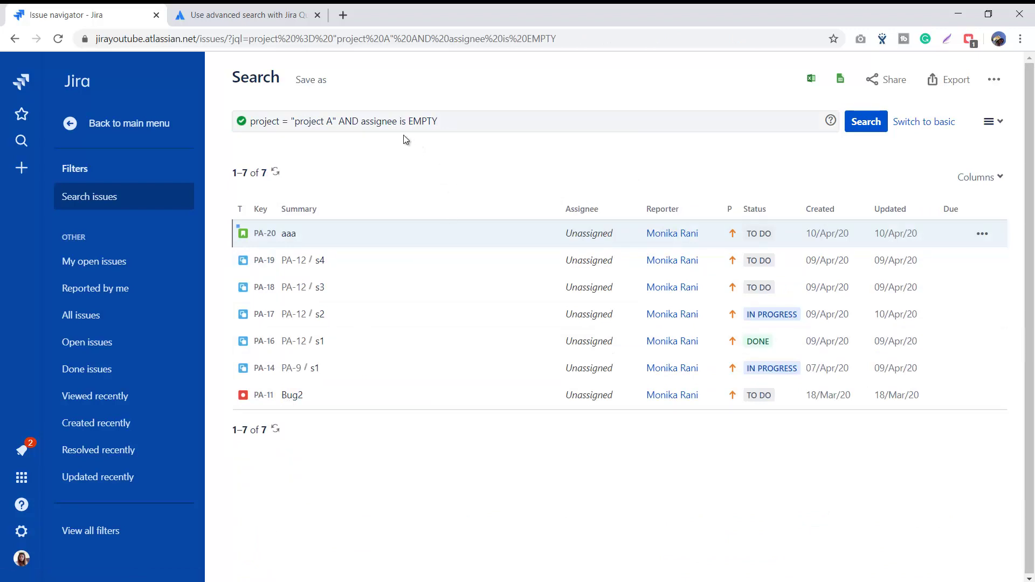
Select the query text, then switch over to the presentation slides
drag(439, 121, 225, 128)
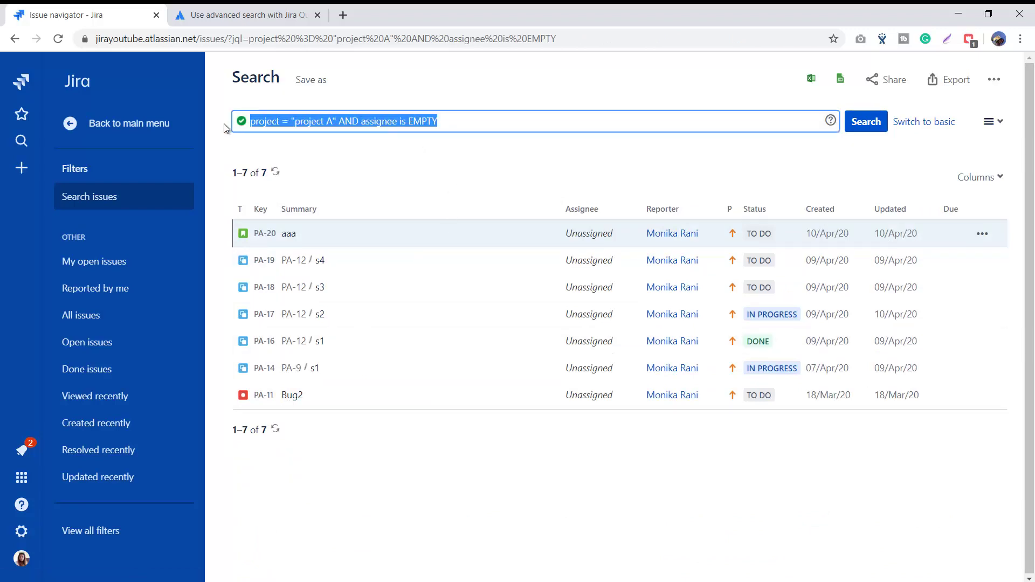
click(522, 181)
key(alt+Tab)
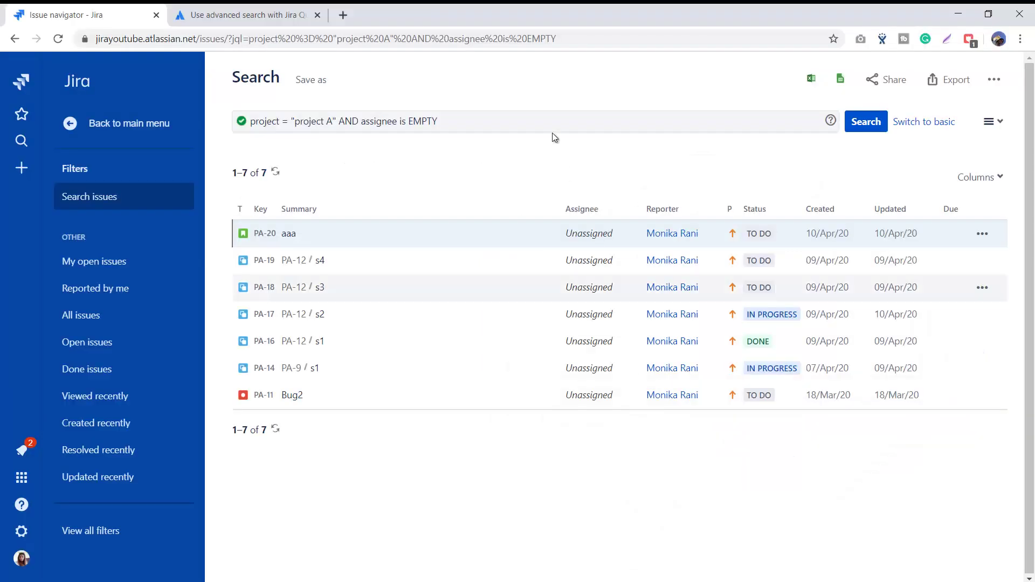
Replace the assignee clause with status in (done, Resolved)
click(488, 126)
key(BackSpace)
key(BackSpace)
key(BackSpace)
key(BackSpace)
key(BackSpace)
key(BackSpace)
key(BackSpace)
key(BackSpace)
key(BackSpace)
key(BackSpace)
key(BackSpace)
key(BackSpace)
key(BackSpace)
key(BackSpace)
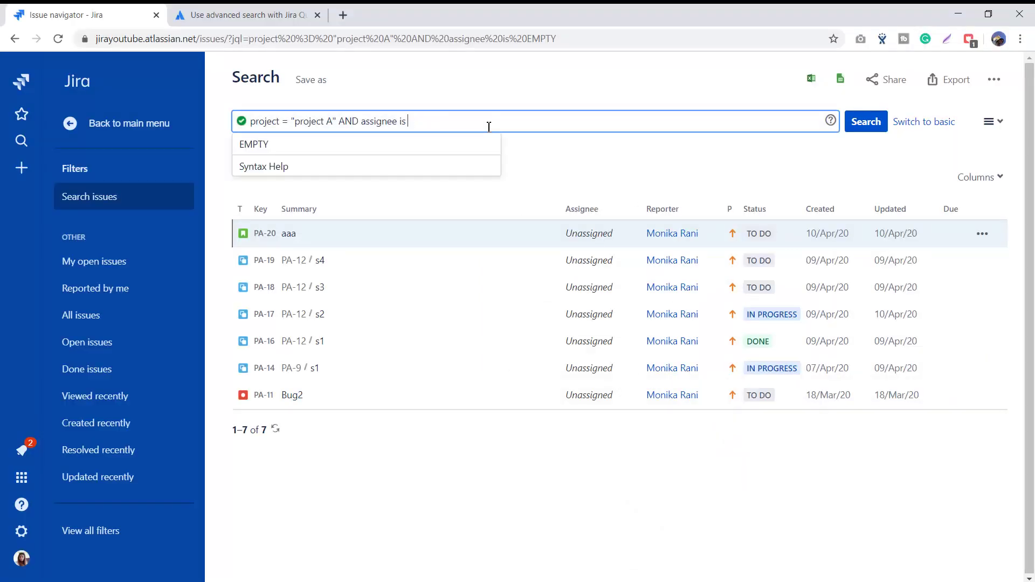
key(BackSpace)
key(BackSpace)
key(BackSpace)
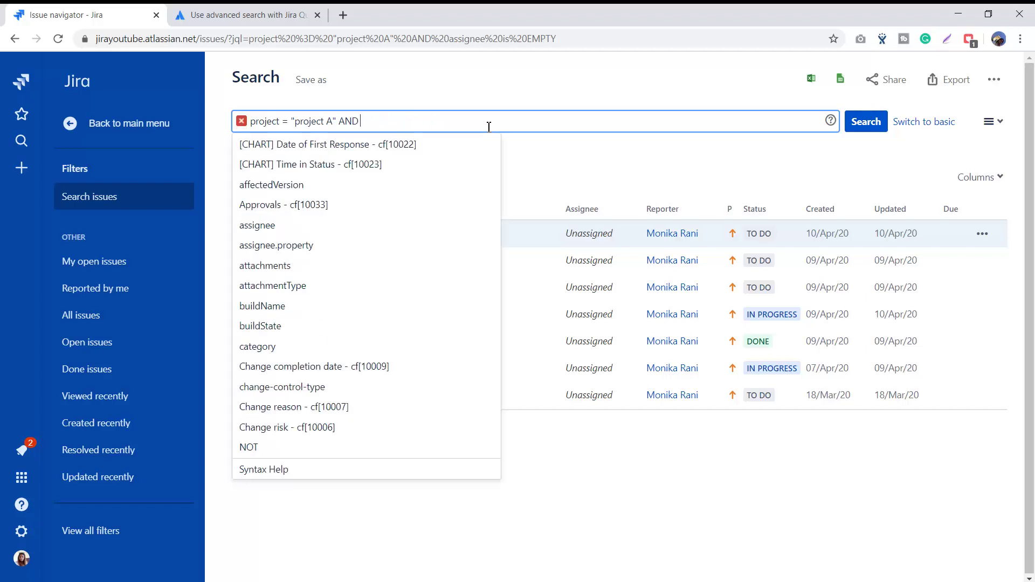
text(sta)
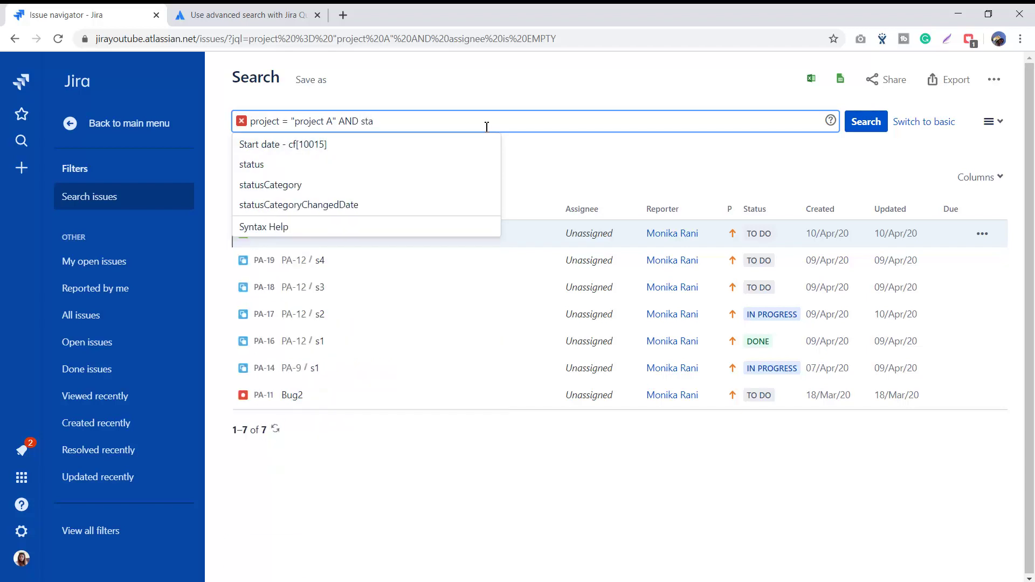
click(408, 163)
text(in ()
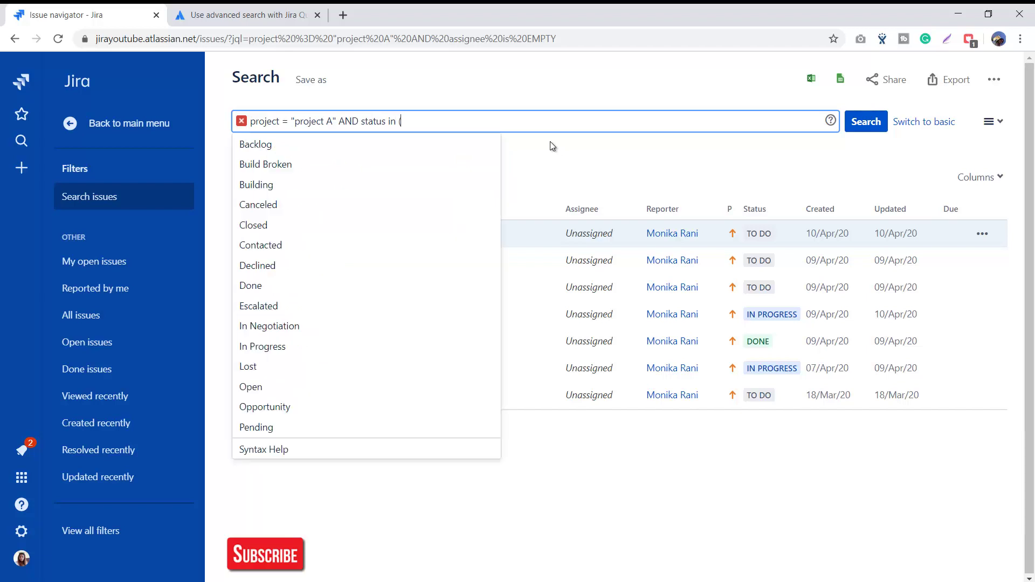
text(done , resol)
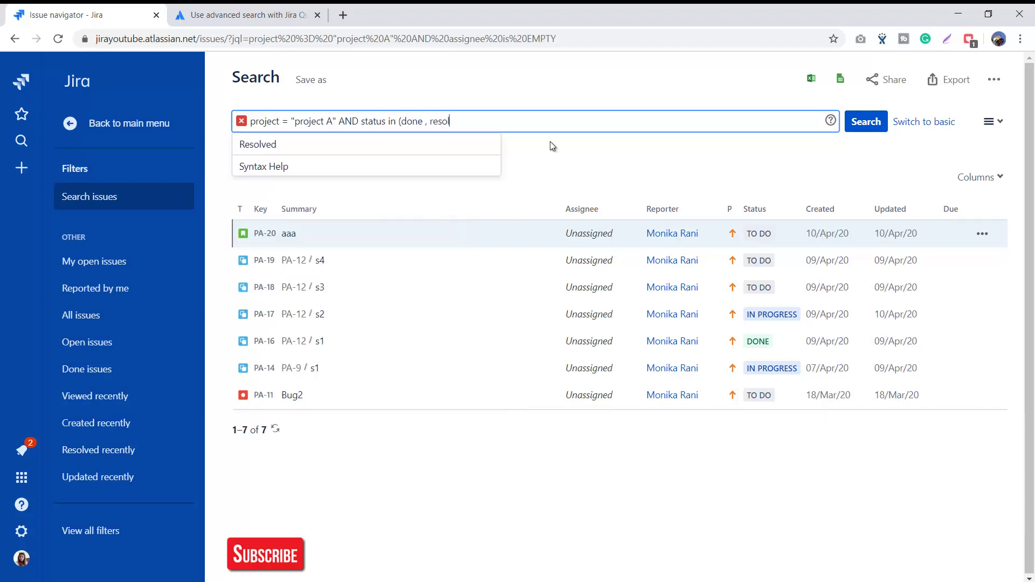
key(Down)
key(Return)
text())
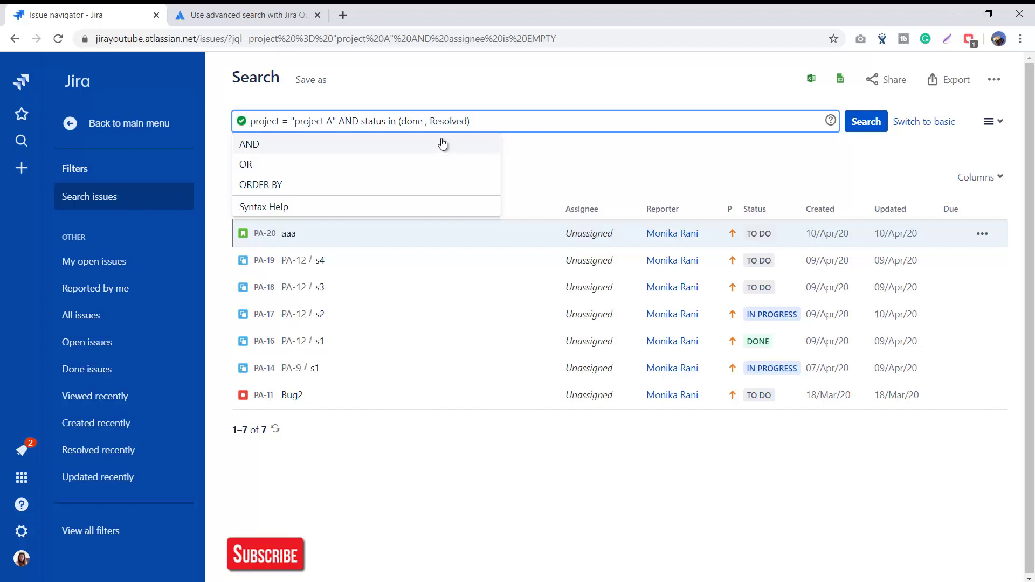
Add AND fixVersion = v1 and run the search, returning 5 Done issues
click(461, 139)
text(flx)
click(413, 143)
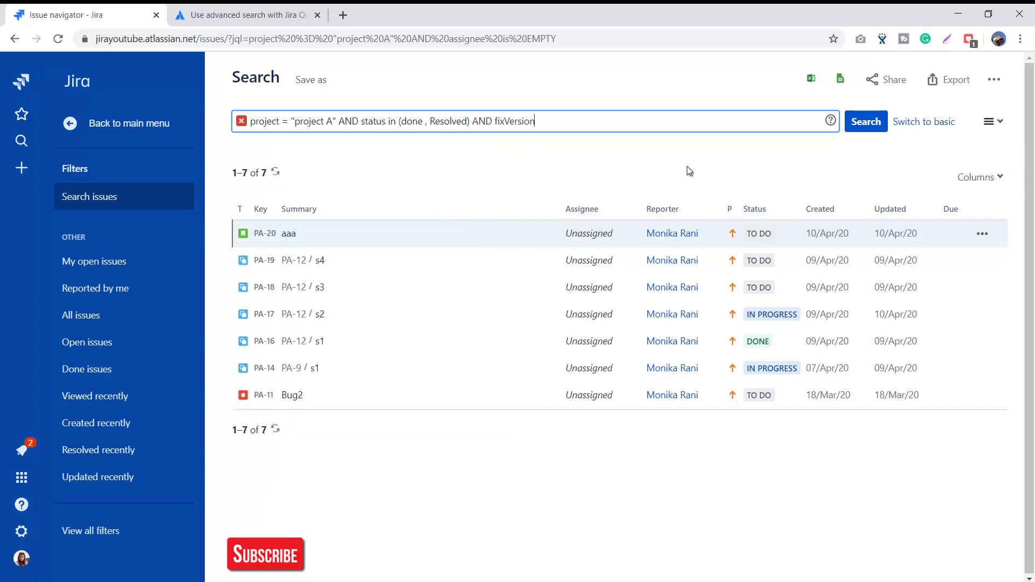
text(= v1)
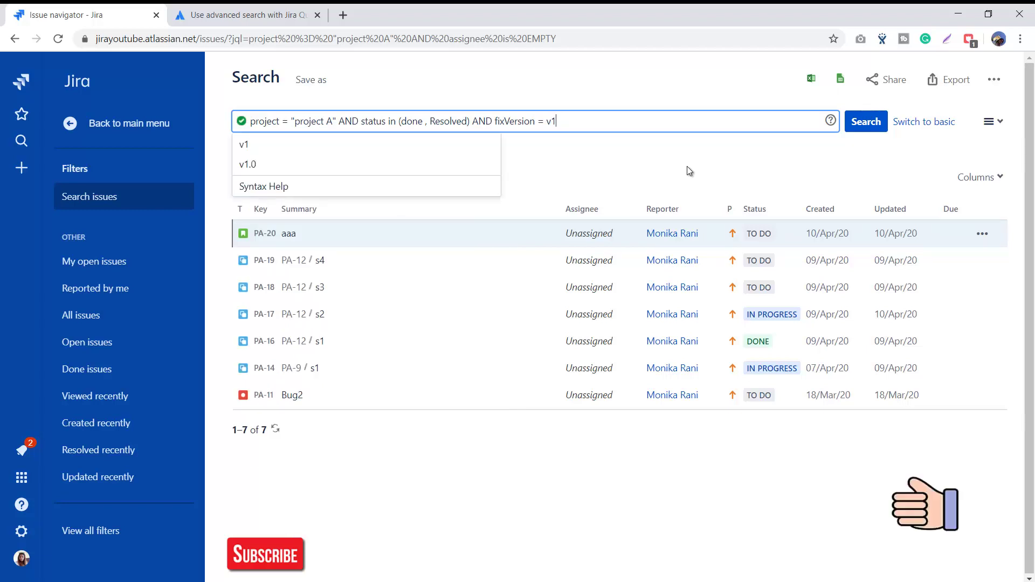
key(Return)
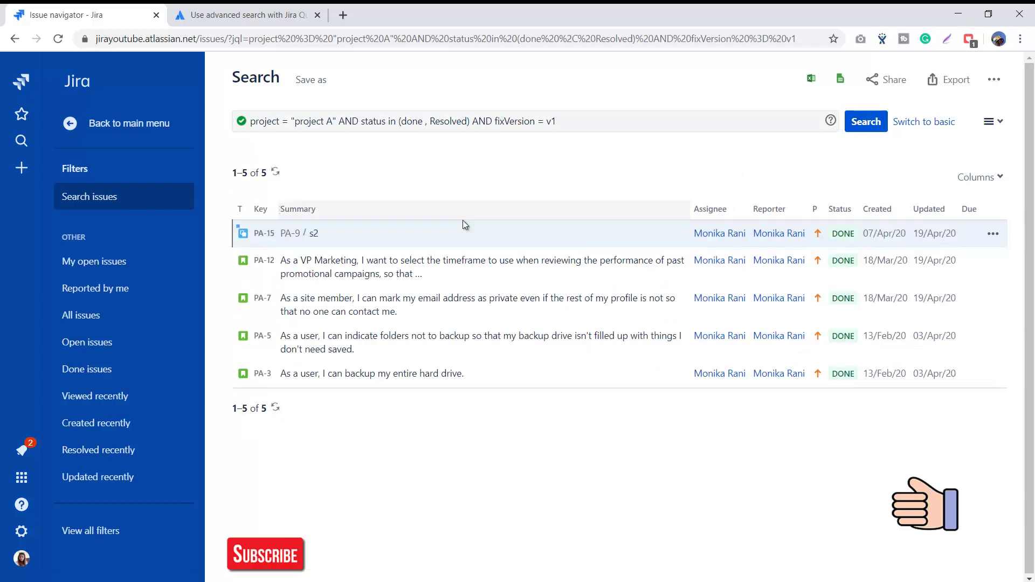